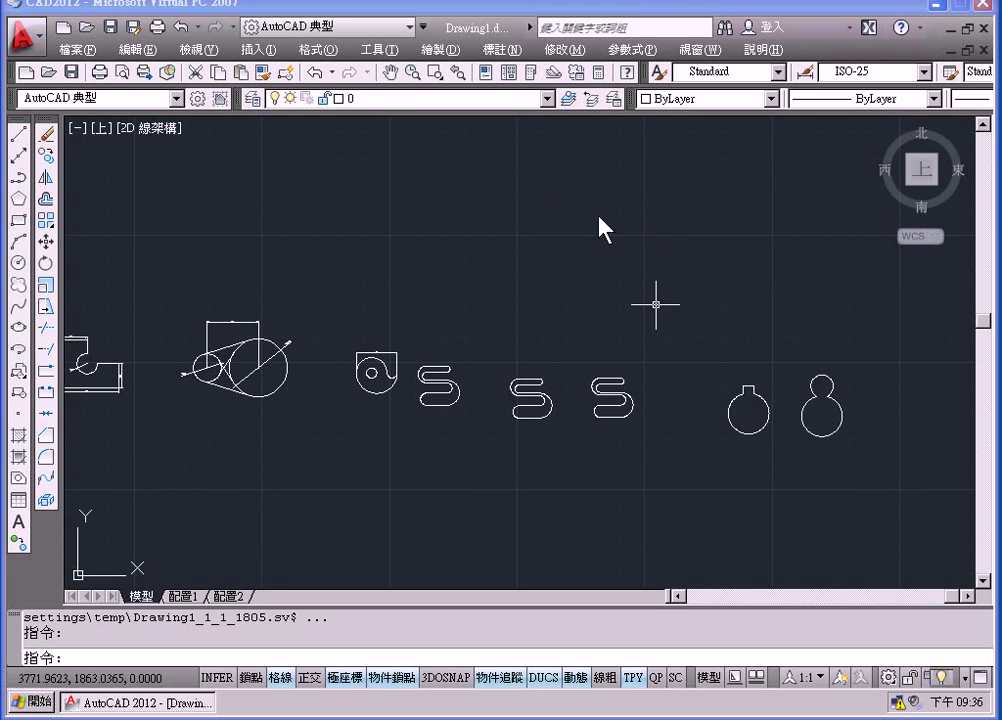
Step: Save the current drawing to the Desktop under the file name 1020315
{"action": "left_click", "coordinate": [79, 54]}
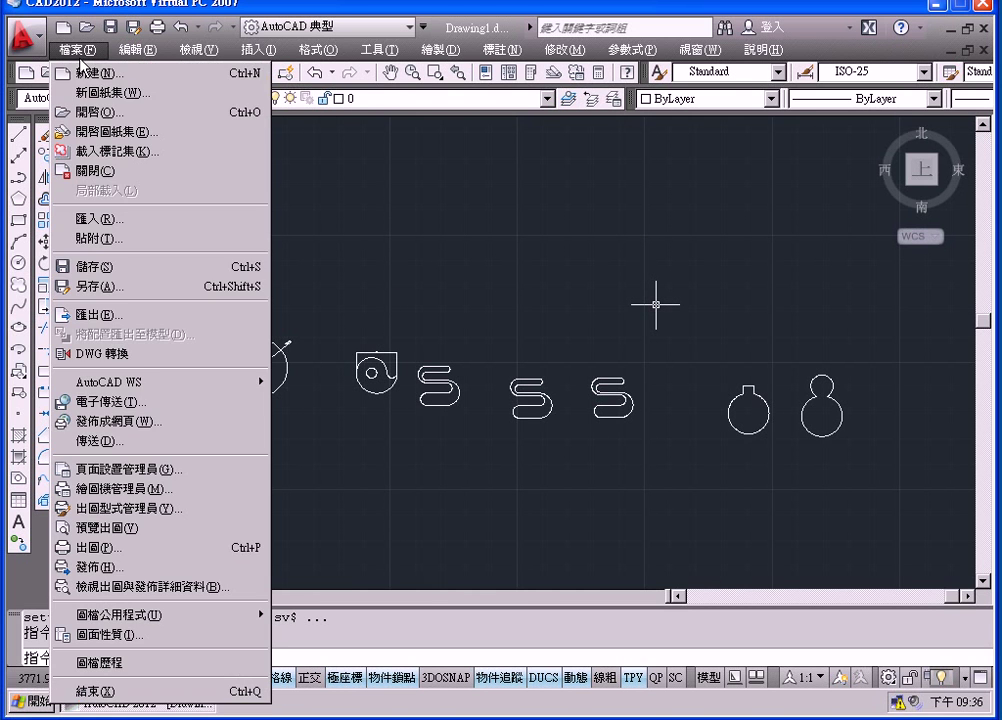
{"action": "left_click", "coordinate": [92, 267]}
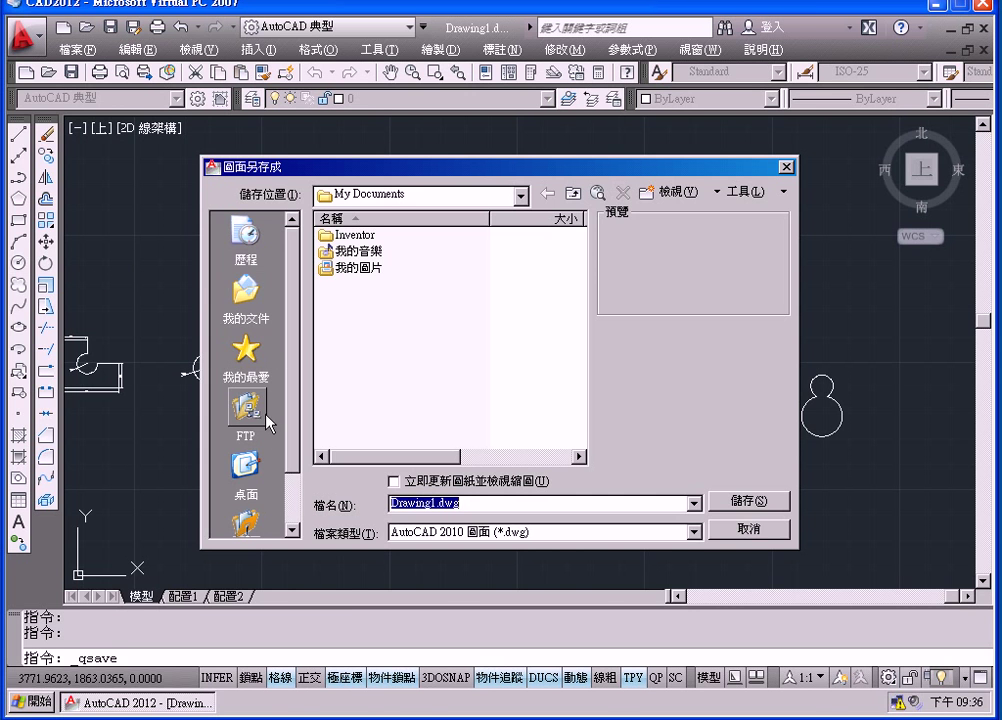
{"action": "left_click", "coordinate": [247, 465]}
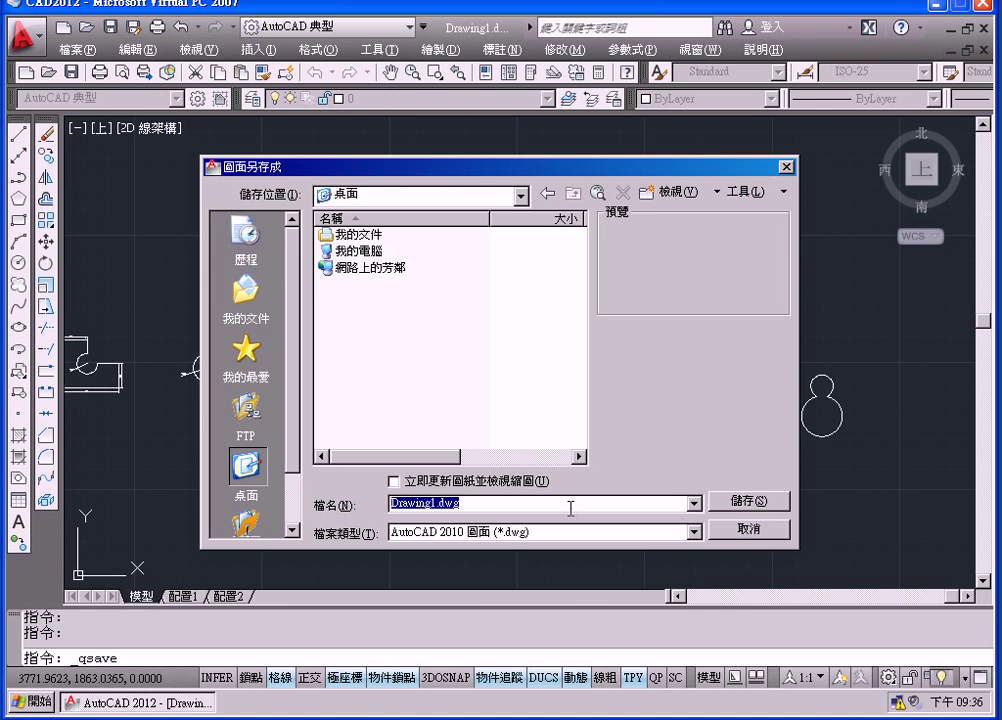
{"action": "type", "text": "10203"}
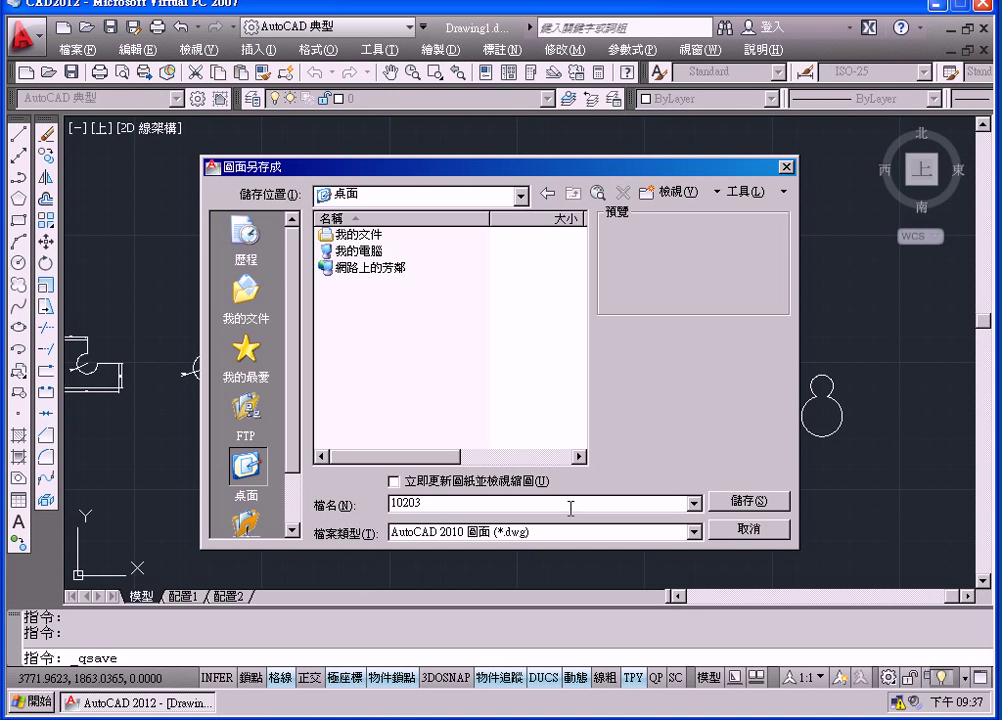
{"action": "type", "text": "15"}
{"action": "left_click", "coordinate": [744, 502]}
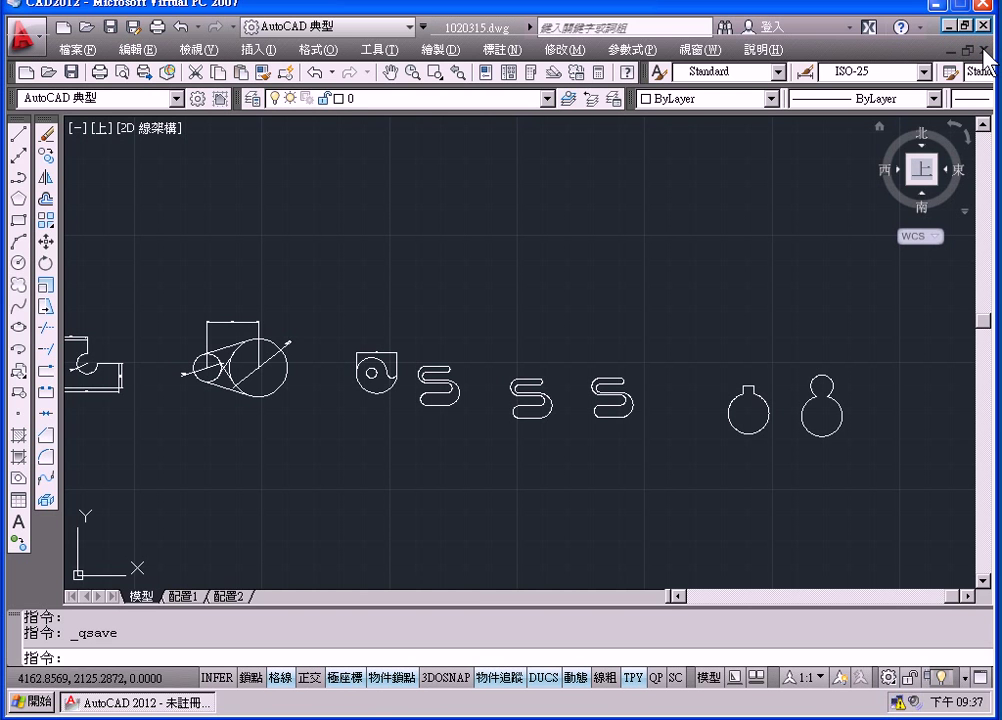
Step: Close 1020315.dwg, minimize AutoCAD, and select the 1020315 file icon on the virtual desktop
{"action": "left_click", "coordinate": [984, 50]}
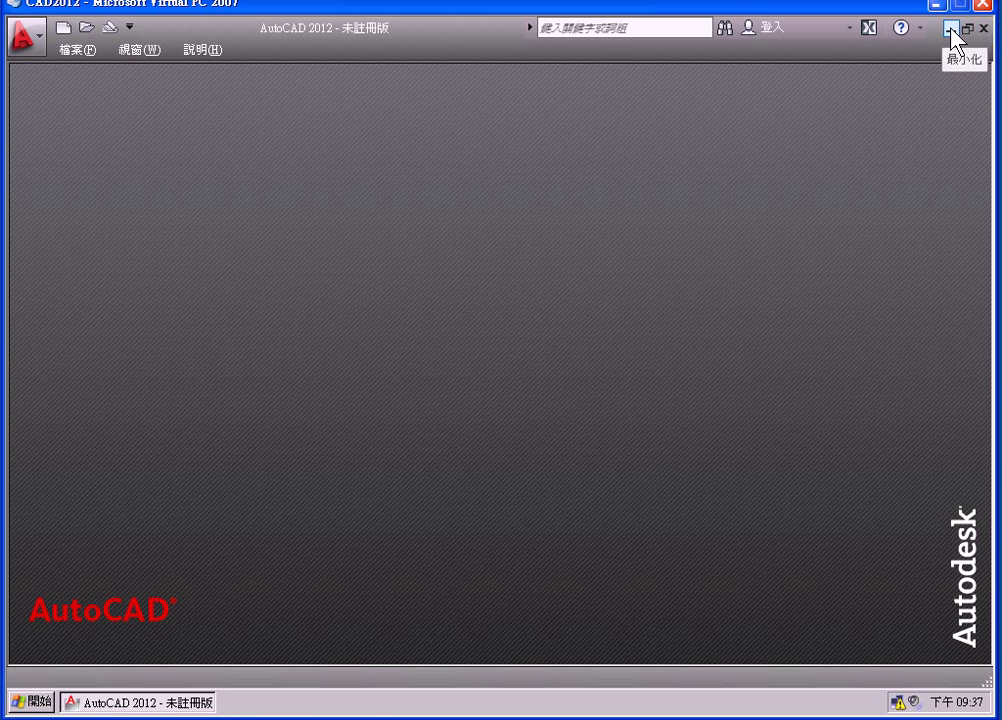
{"action": "left_click", "coordinate": [951, 29]}
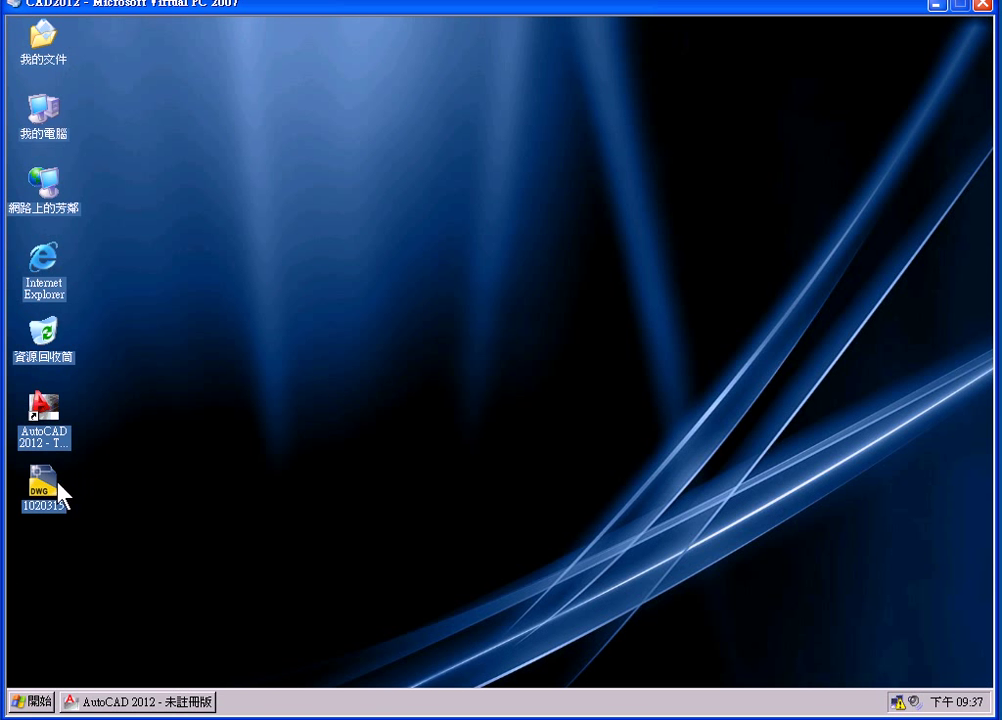
{"action": "left_click", "coordinate": [48, 488]}
Step: Drag the 1020315 drawing from the virtual desktop onto the host desktop, then minimize Virtual PC
{"action": "left_click_drag", "start_coordinate": [42, 480], "coordinate": [37, 486]}
{"action": "mouse_move", "coordinate": [297, 10]}
{"action": "left_mouse_down"}
{"action": "mouse_move", "coordinate": [405, 128]}
{"action": "mouse_move", "coordinate": [403, 232]}
{"action": "left_mouse_up"}
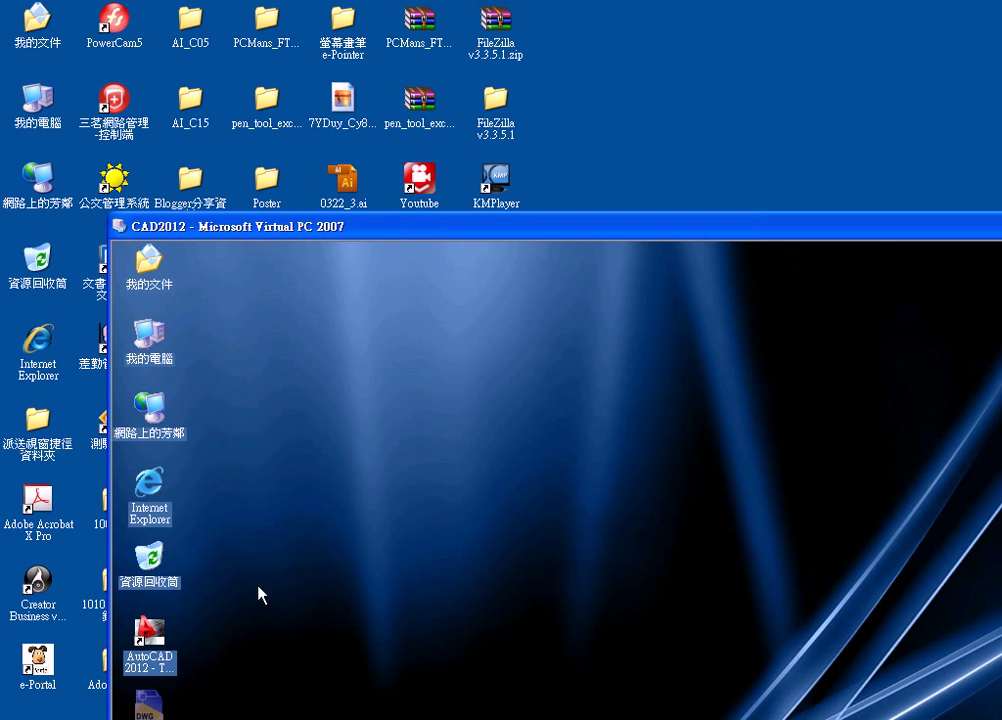
{"action": "mouse_move", "coordinate": [155, 706]}
{"action": "left_mouse_down"}
{"action": "mouse_move", "coordinate": [651, 127]}
{"action": "mouse_move", "coordinate": [653, 110]}
{"action": "left_mouse_up"}
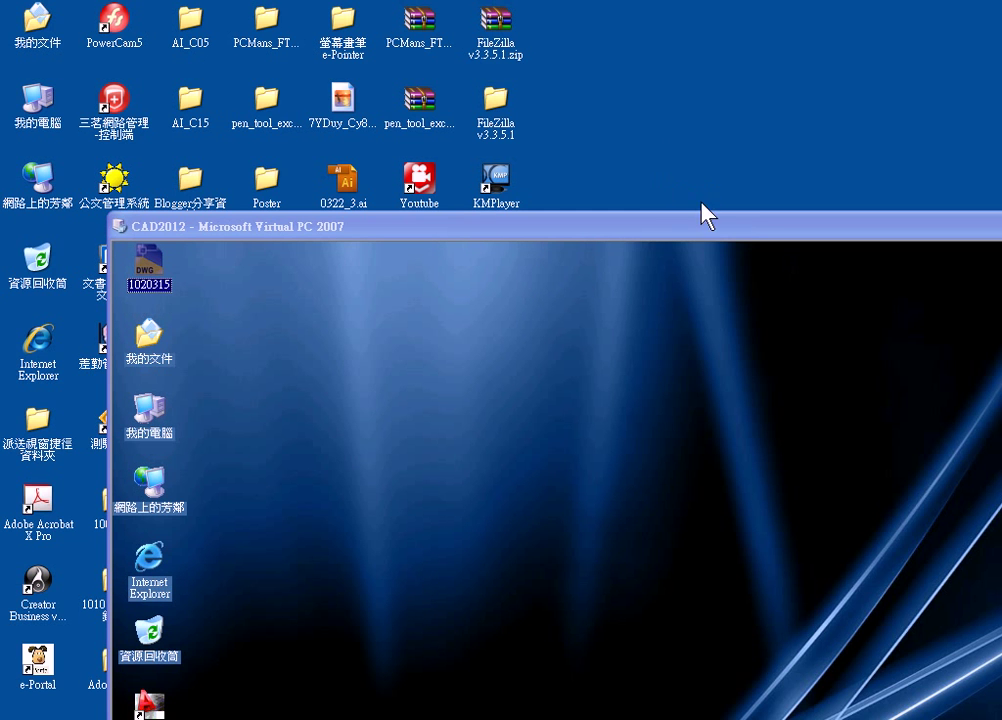
{"action": "left_click_drag", "start_coordinate": [684, 229], "coordinate": [506, 208]}
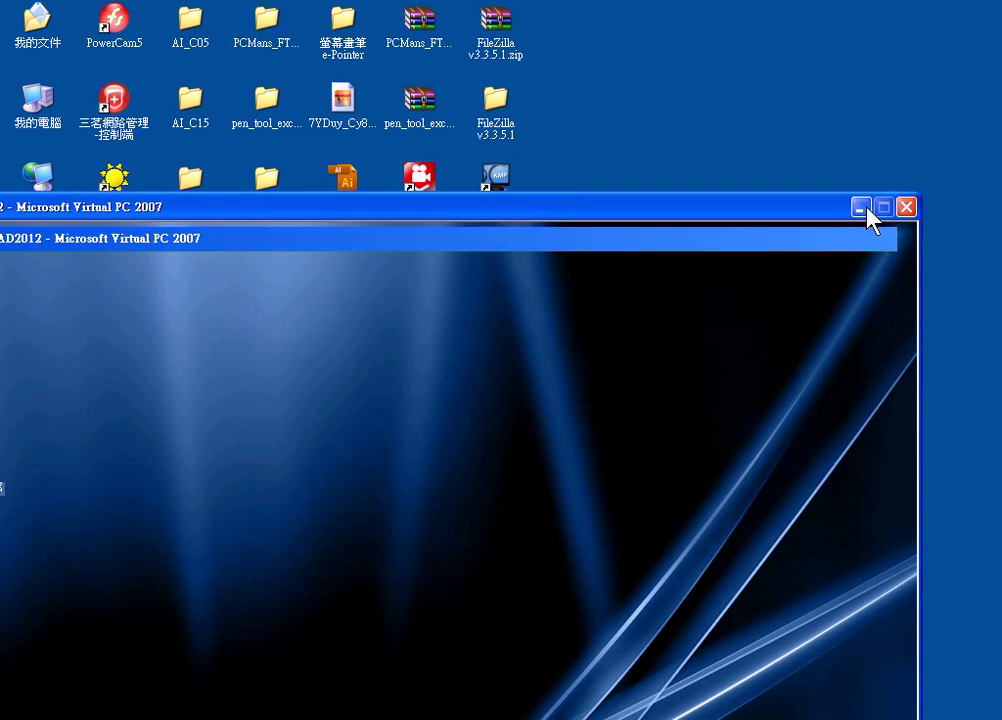
{"action": "left_click", "coordinate": [867, 209]}
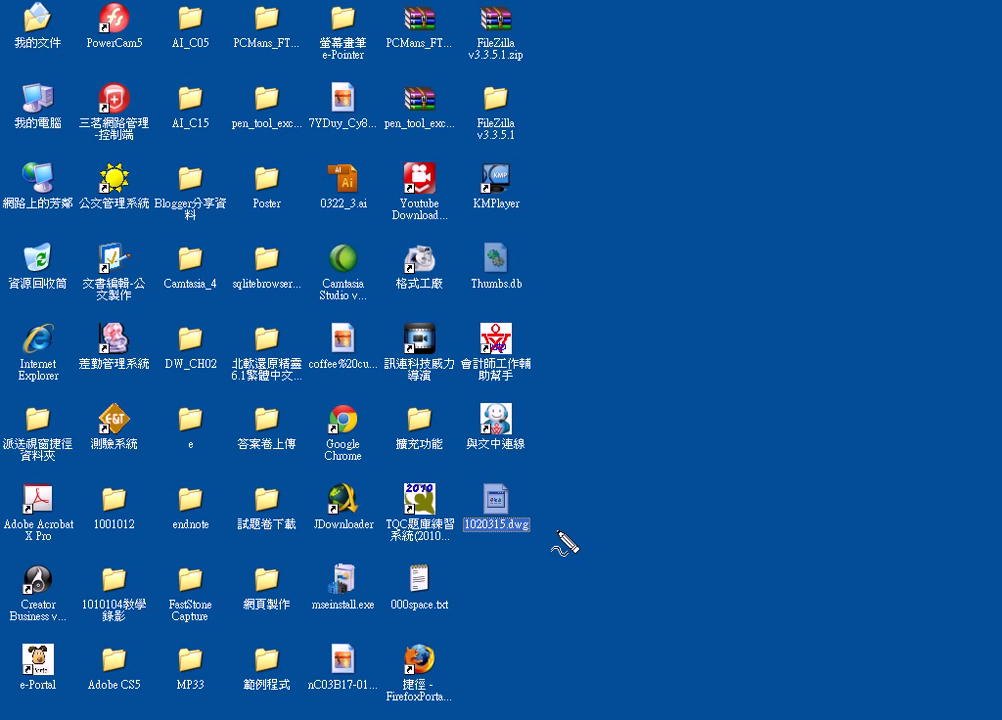
{"action": "left_click_drag", "start_coordinate": [540, 520], "coordinate": [530, 532]}
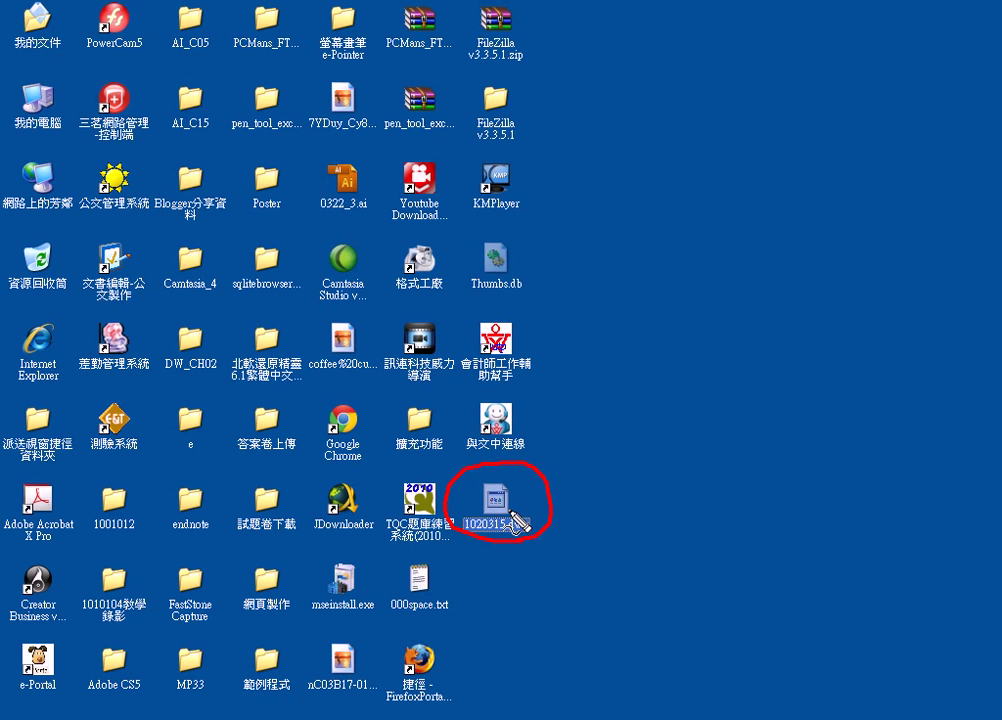
{"action": "key", "text": "Escape"}
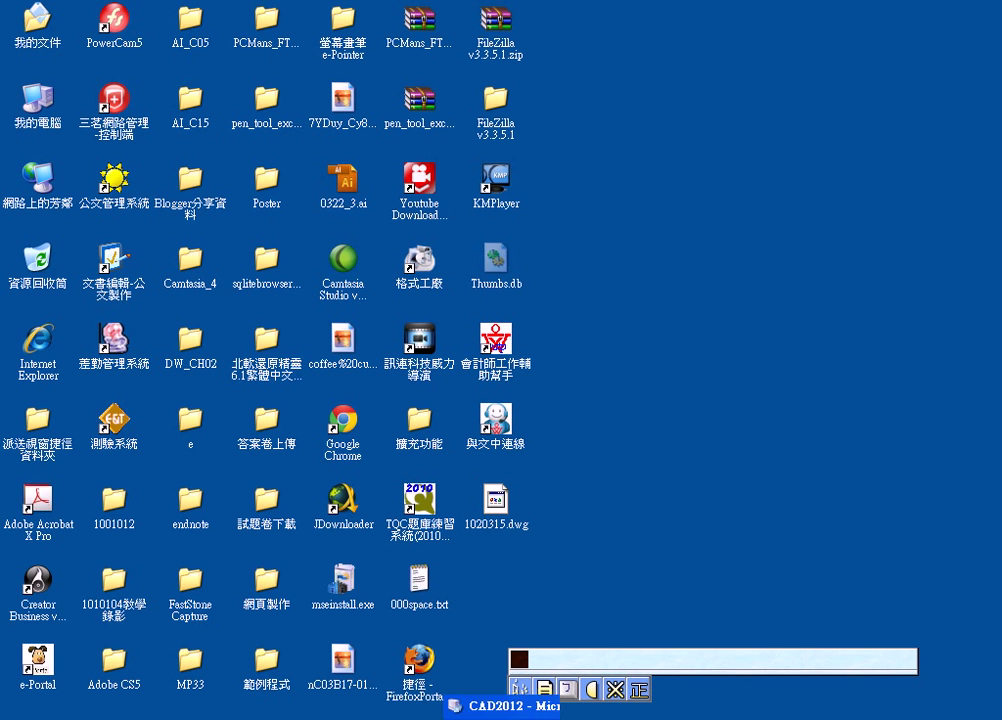
Step: Restore the Virtual PC window and delete the guest's 1020315 drawing to the Recycle Bin
{"action": "left_click", "coordinate": [570, 707]}
{"action": "left_click_drag", "start_coordinate": [330, 216], "coordinate": [578, 90]}
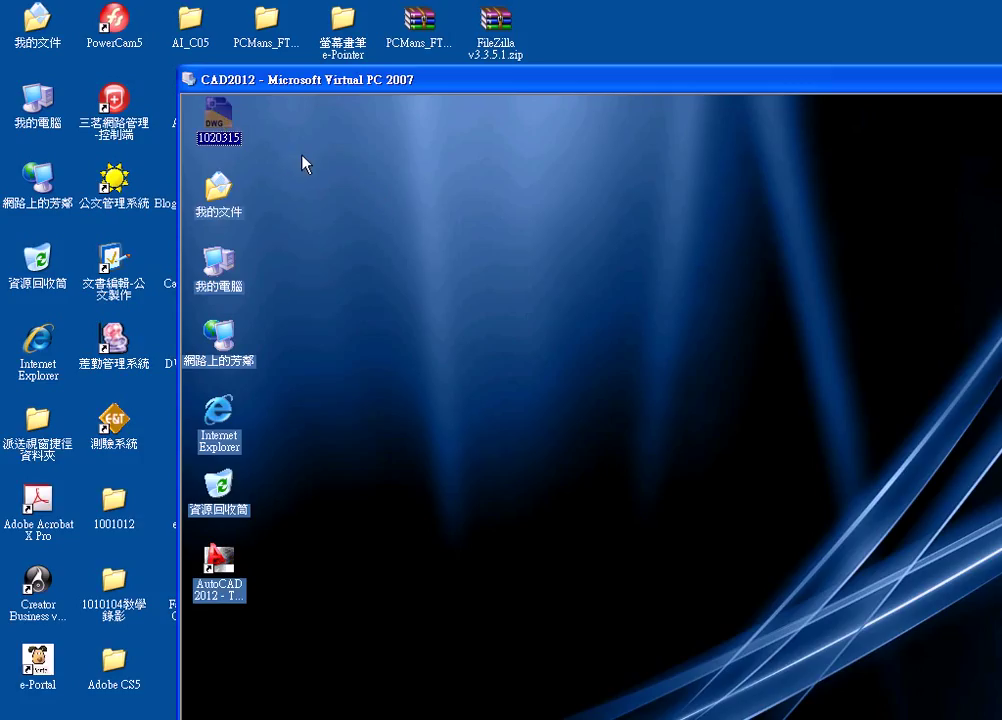
{"action": "left_click", "coordinate": [211, 113]}
{"action": "key", "text": "Delete"}
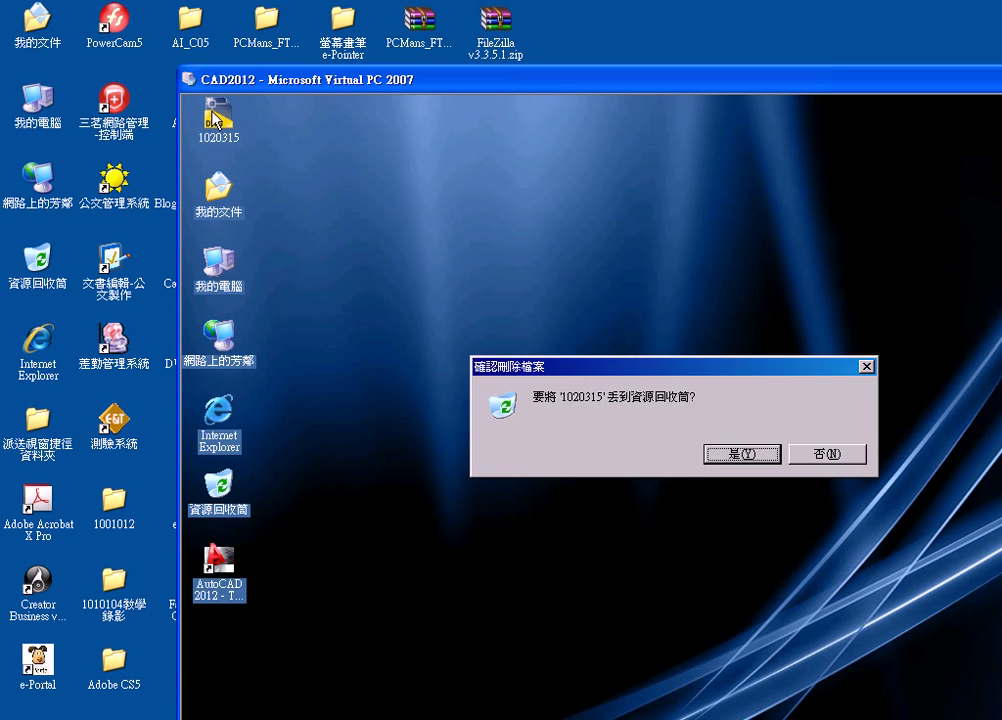
{"action": "left_click", "coordinate": [742, 454]}
Step: Drag 1020315.dwg from the host desktop onto the guest desktop
{"action": "mouse_move", "coordinate": [556, 92]}
{"action": "left_mouse_down"}
{"action": "mouse_move", "coordinate": [601, 512]}
{"action": "mouse_move", "coordinate": [593, 546]}
{"action": "mouse_move", "coordinate": [857, 335]}
{"action": "mouse_move", "coordinate": [918, 170]}
{"action": "left_mouse_up"}
{"action": "left_click_drag", "start_coordinate": [495, 502], "coordinate": [608, 652]}
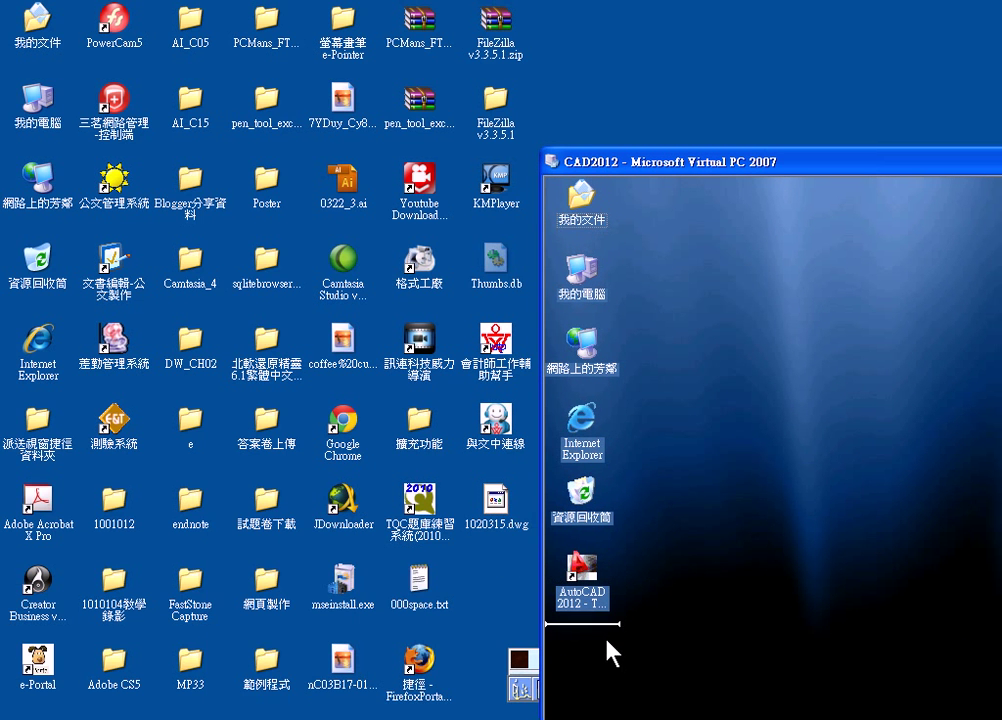
{"action": "mouse_move", "coordinate": [790, 160]}
{"action": "left_mouse_down"}
{"action": "mouse_move", "coordinate": [679, 98]}
{"action": "mouse_move", "coordinate": [447, 7]}
{"action": "mouse_move", "coordinate": [265, 6]}
{"action": "left_mouse_up"}
Step: Open the guest's 1020315 drawing in AutoCAD, then minimize the Virtual PC window
{"action": "double_click", "coordinate": [66, 484]}
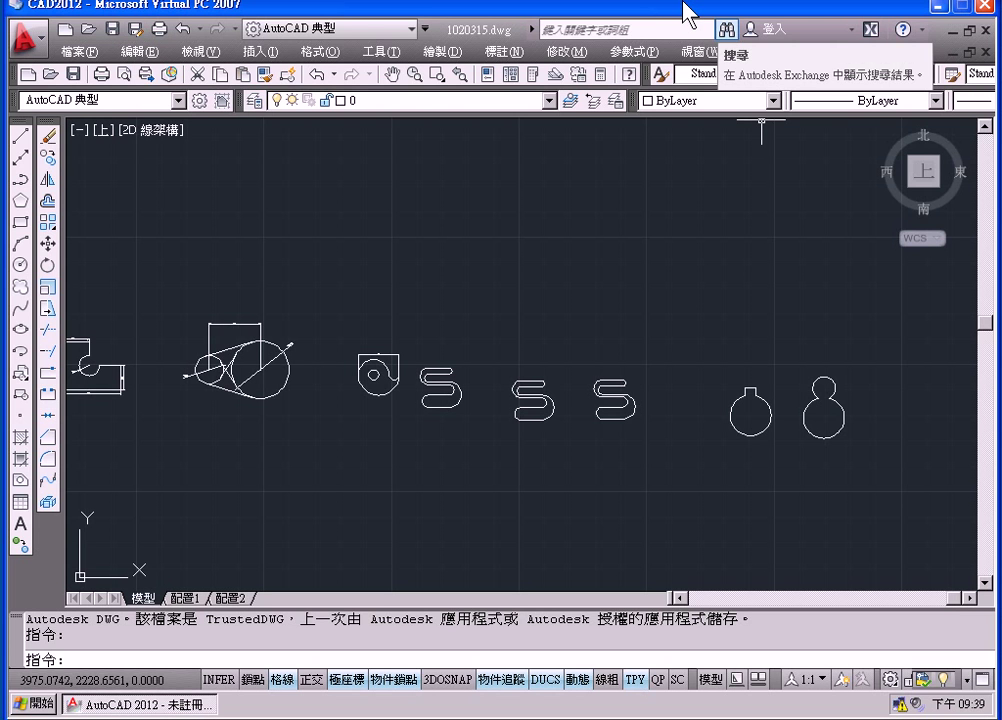
{"action": "left_click", "coordinate": [941, 7]}
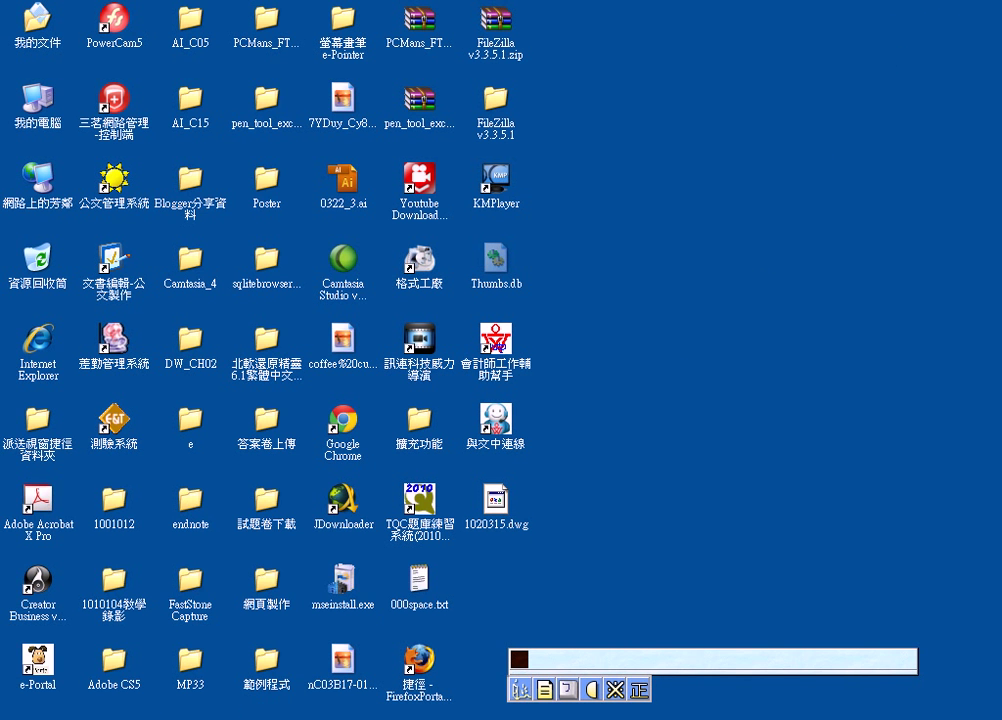
Step: Open and dismiss the Start menu, then view My Computer's Properties
{"action": "left_click", "coordinate": [118, 715]}
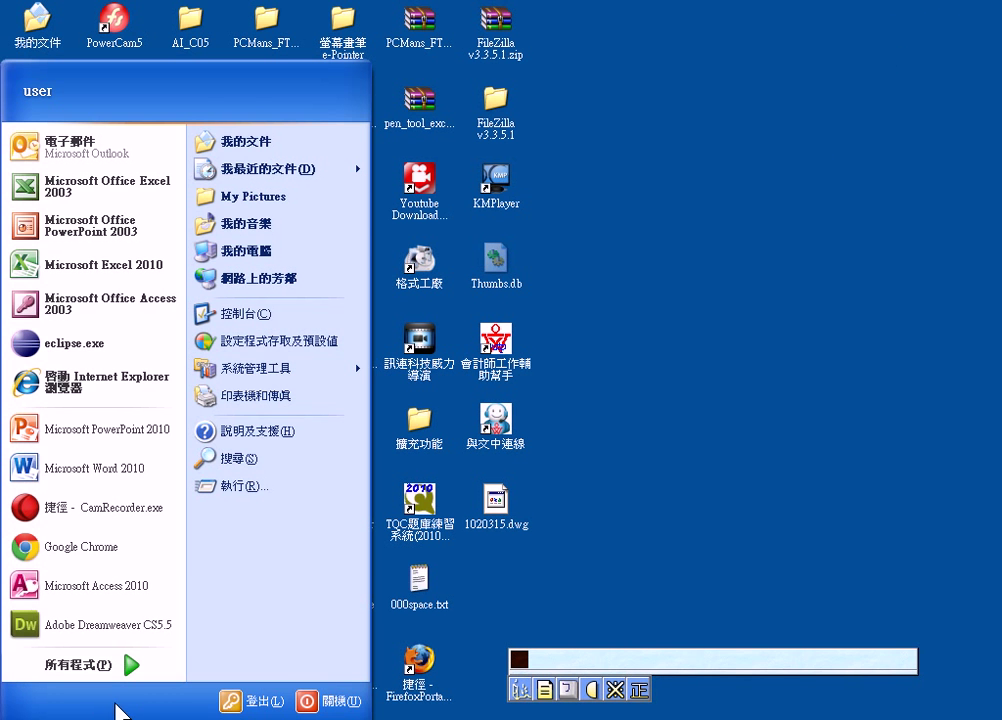
{"action": "left_click", "coordinate": [688, 494]}
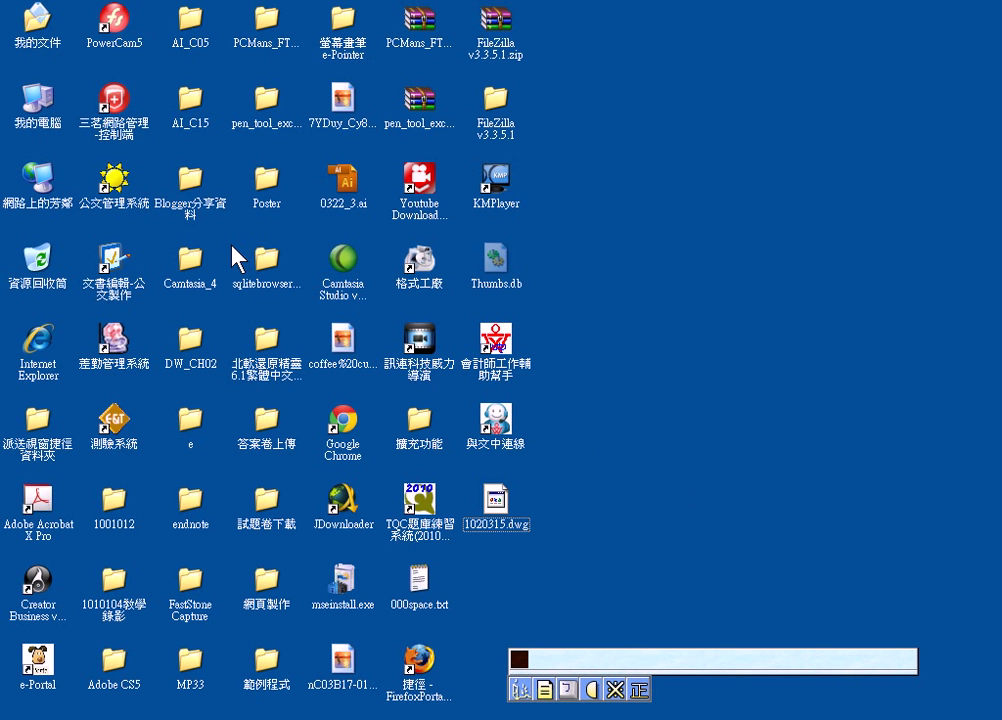
{"action": "right_click", "coordinate": [45, 97]}
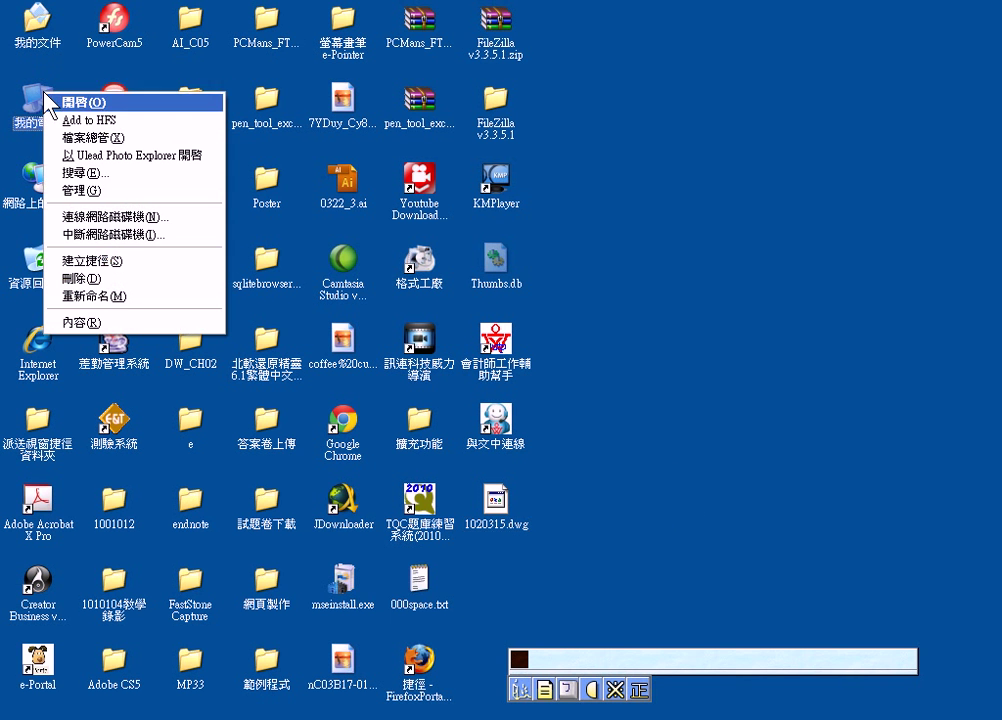
{"action": "left_click", "coordinate": [125, 324]}
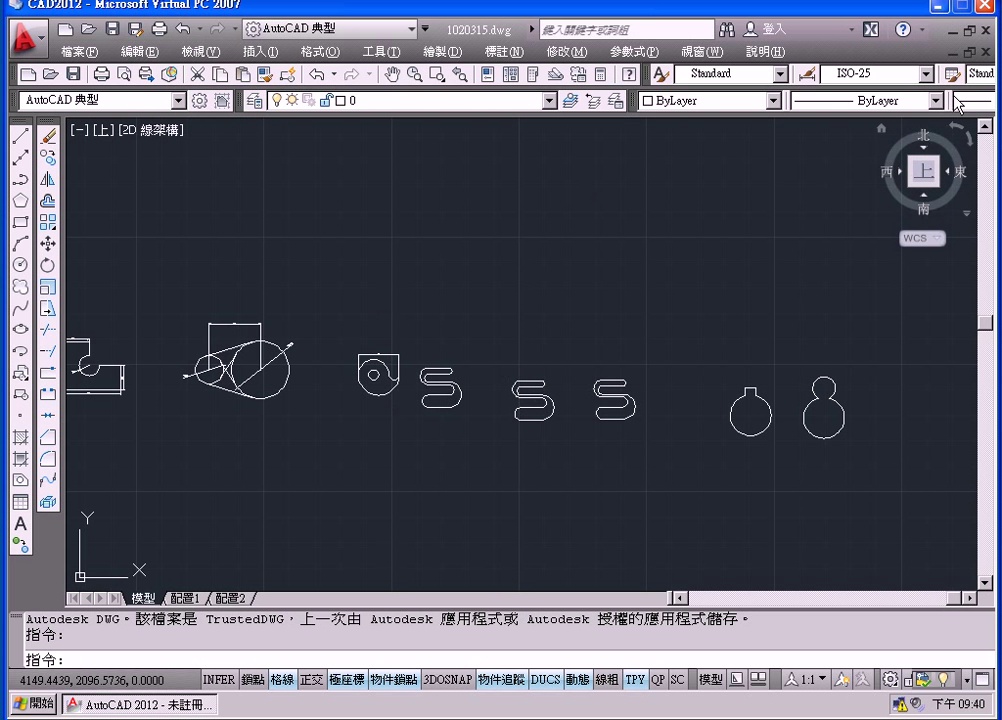
Step: Close the 1020315 drawing, minimize AutoCAD, and move the Virtual PC window back to the top-left
{"action": "key", "text": "Return"}
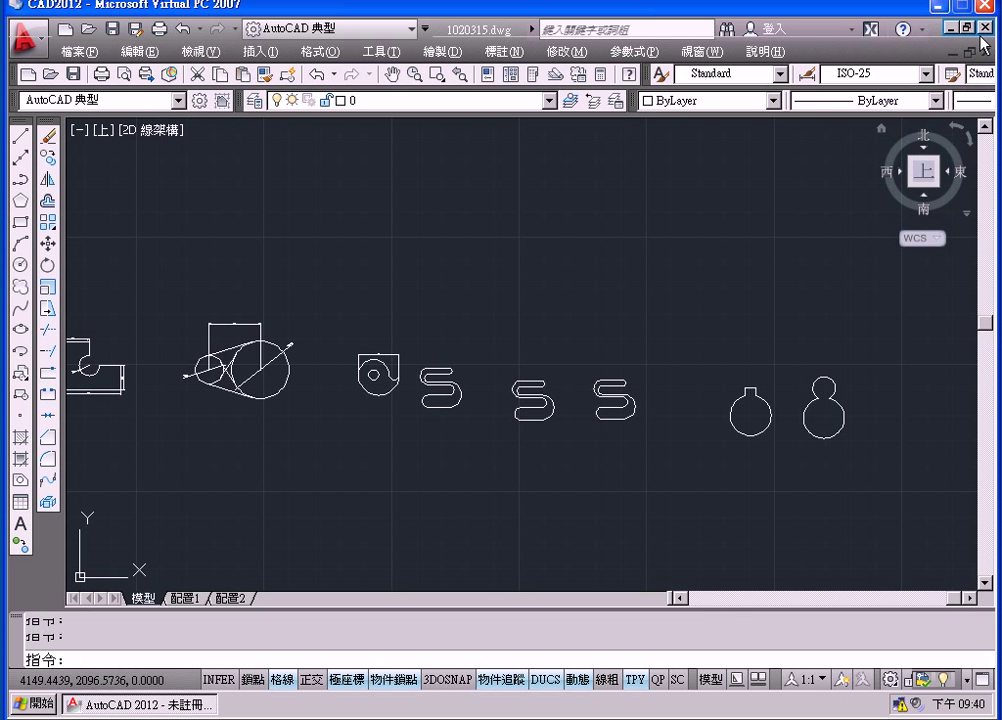
{"action": "left_click", "coordinate": [951, 30]}
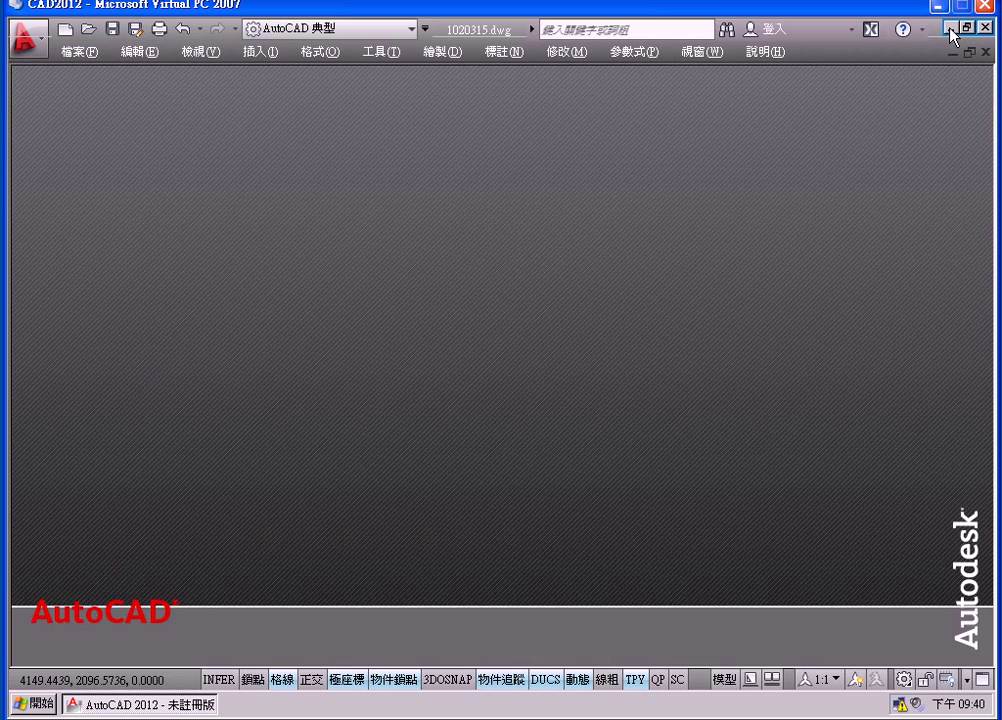
{"action": "left_click", "coordinate": [950, 32]}
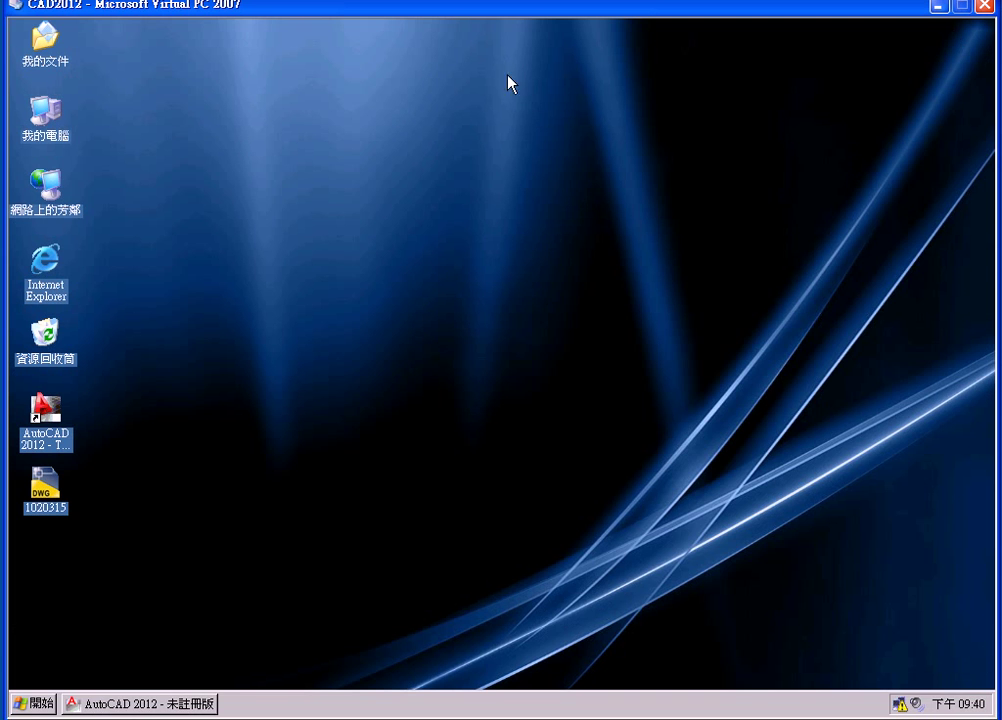
{"action": "left_click_drag", "start_coordinate": [490, 25], "coordinate": [596, 63]}
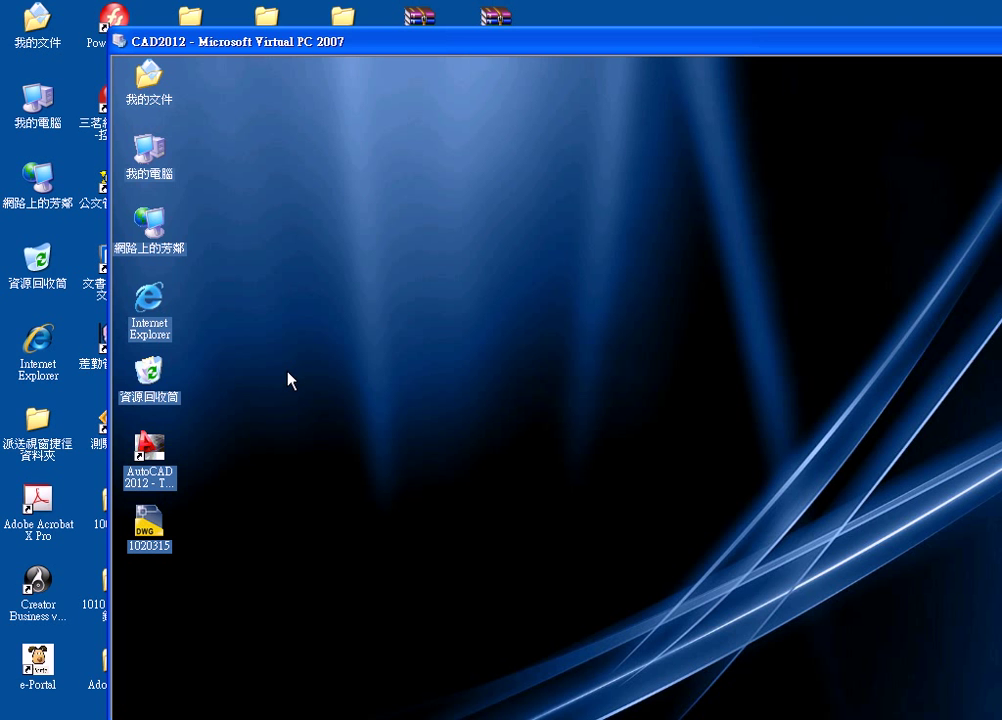
{"action": "mouse_move", "coordinate": [478, 48]}
{"action": "left_mouse_down"}
{"action": "mouse_move", "coordinate": [365, 6]}
{"action": "mouse_move", "coordinate": [387, 2]}
{"action": "left_mouse_up"}
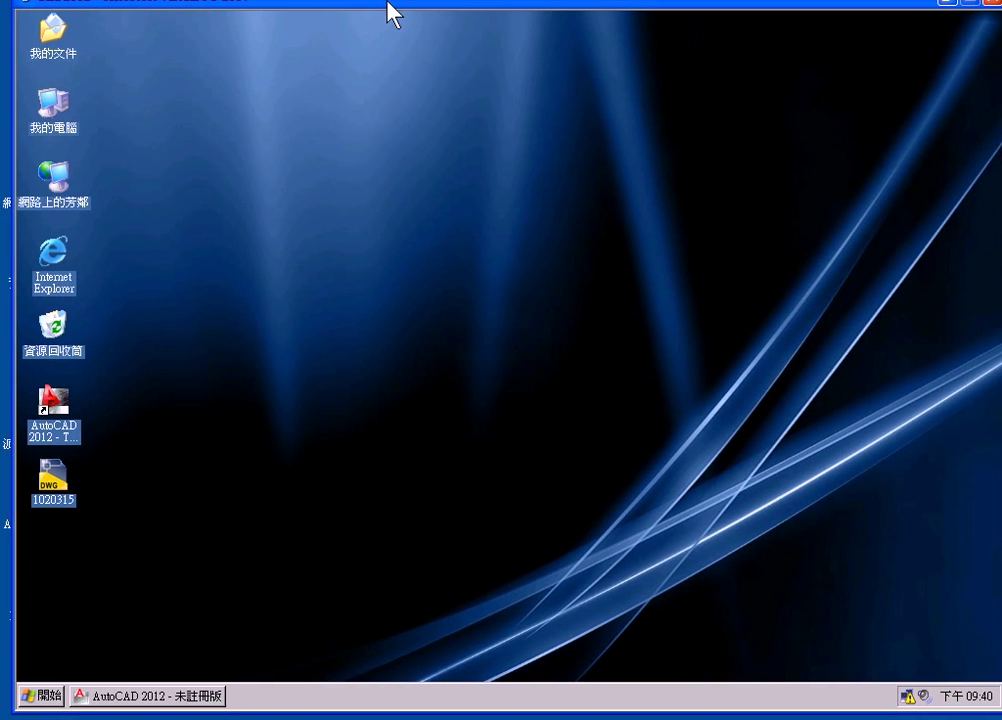